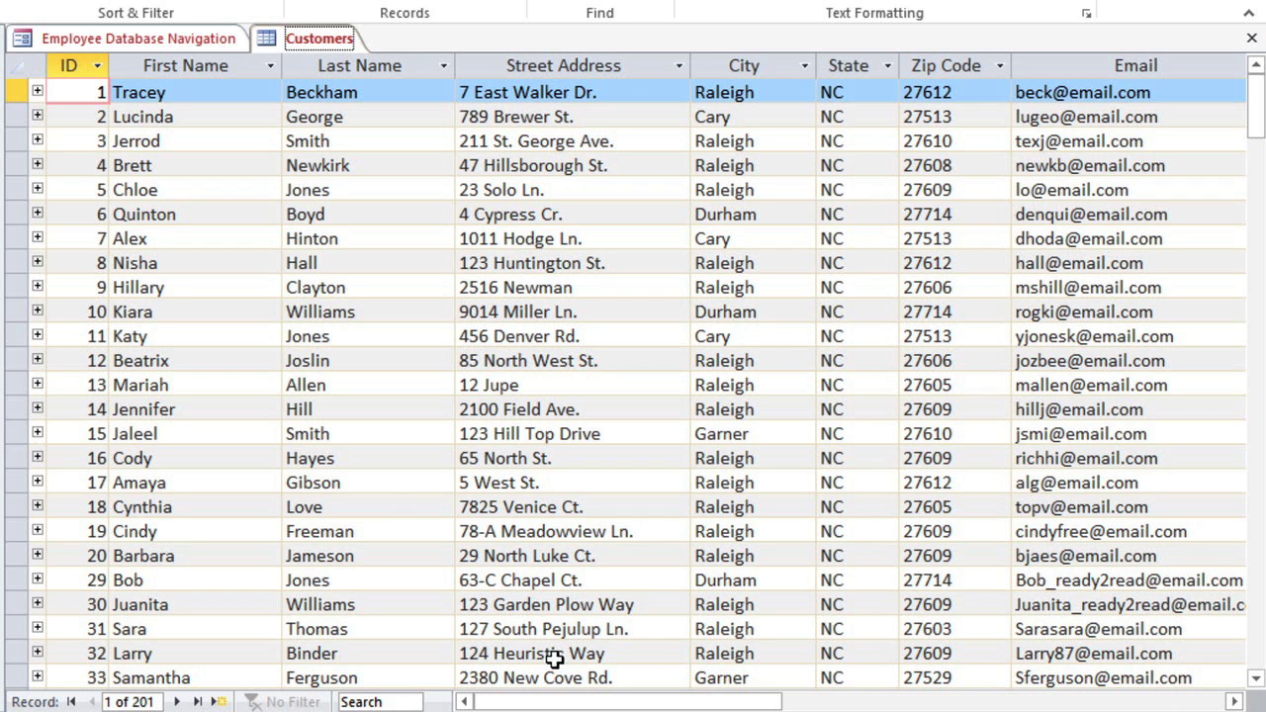
Step: Add a Yes/No field named "Add to Mailing List?" after Other Notes in the Customers table
{"action": "left_click_drag", "start_coordinate": [569, 702], "coordinate": [820, 685]}
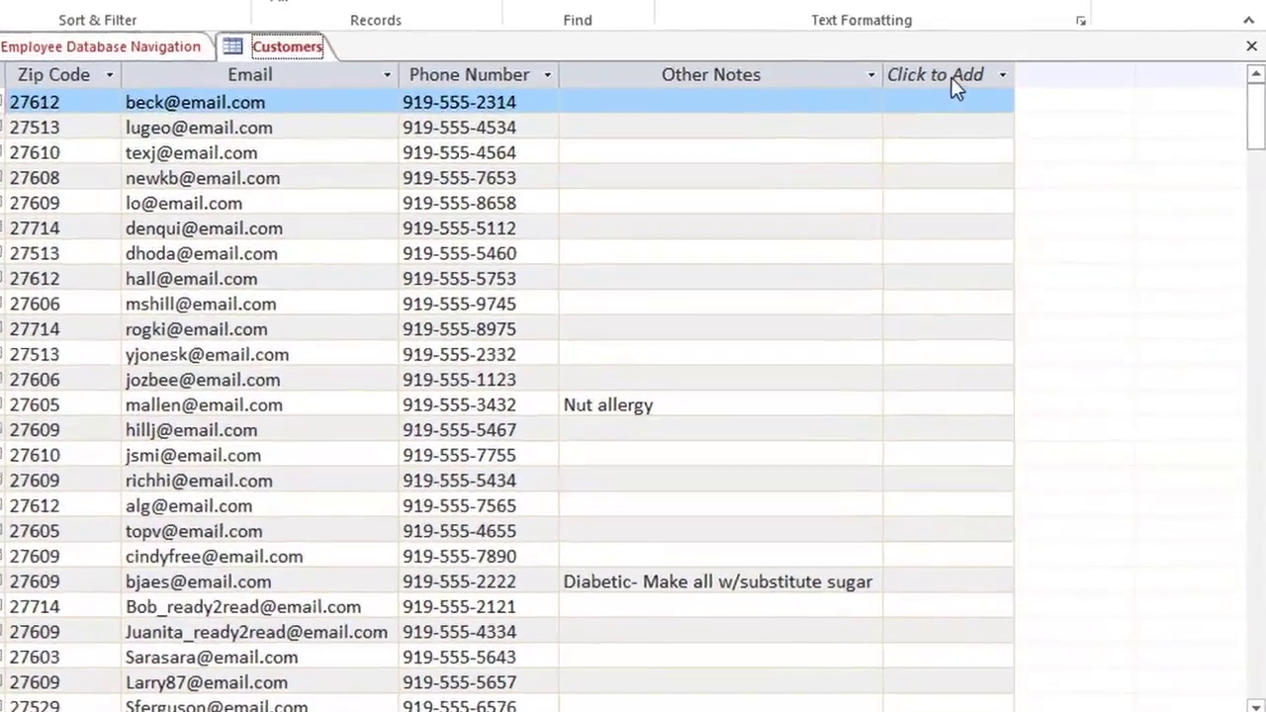
{"action": "left_click", "coordinate": [955, 87]}
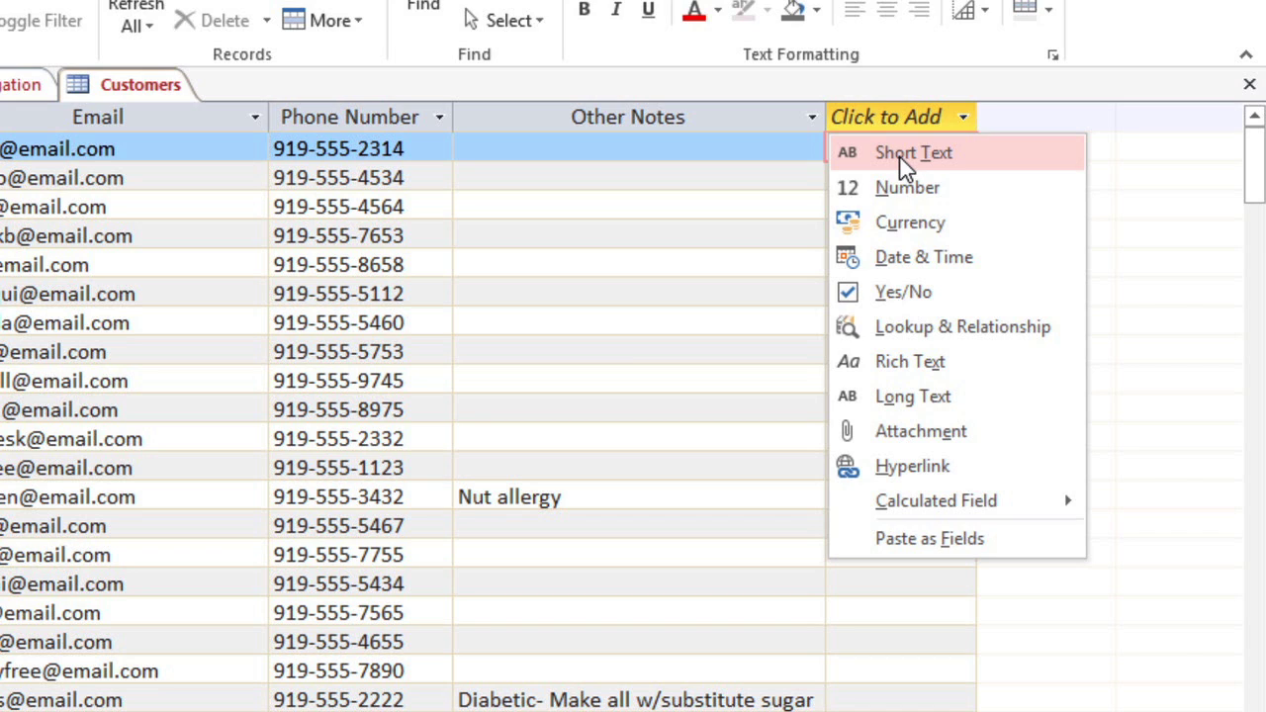
{"action": "left_click", "coordinate": [908, 298]}
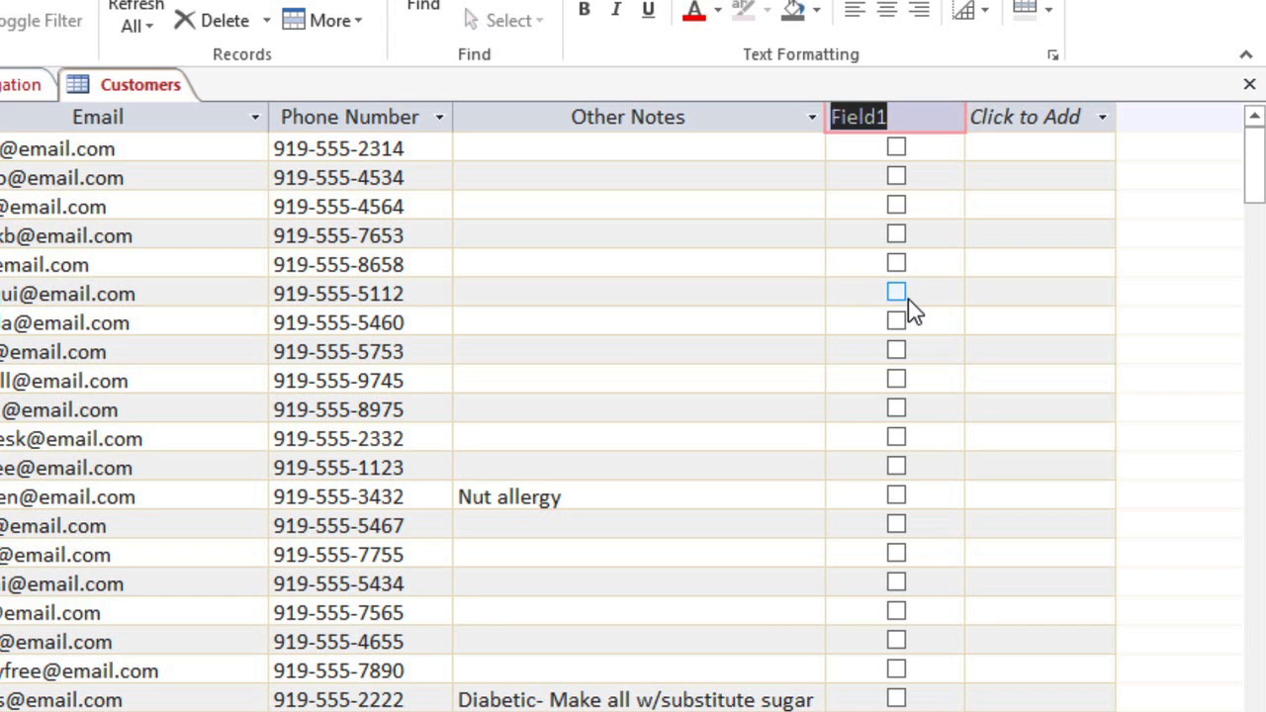
{"action": "type", "text": "Add to Mailin"}
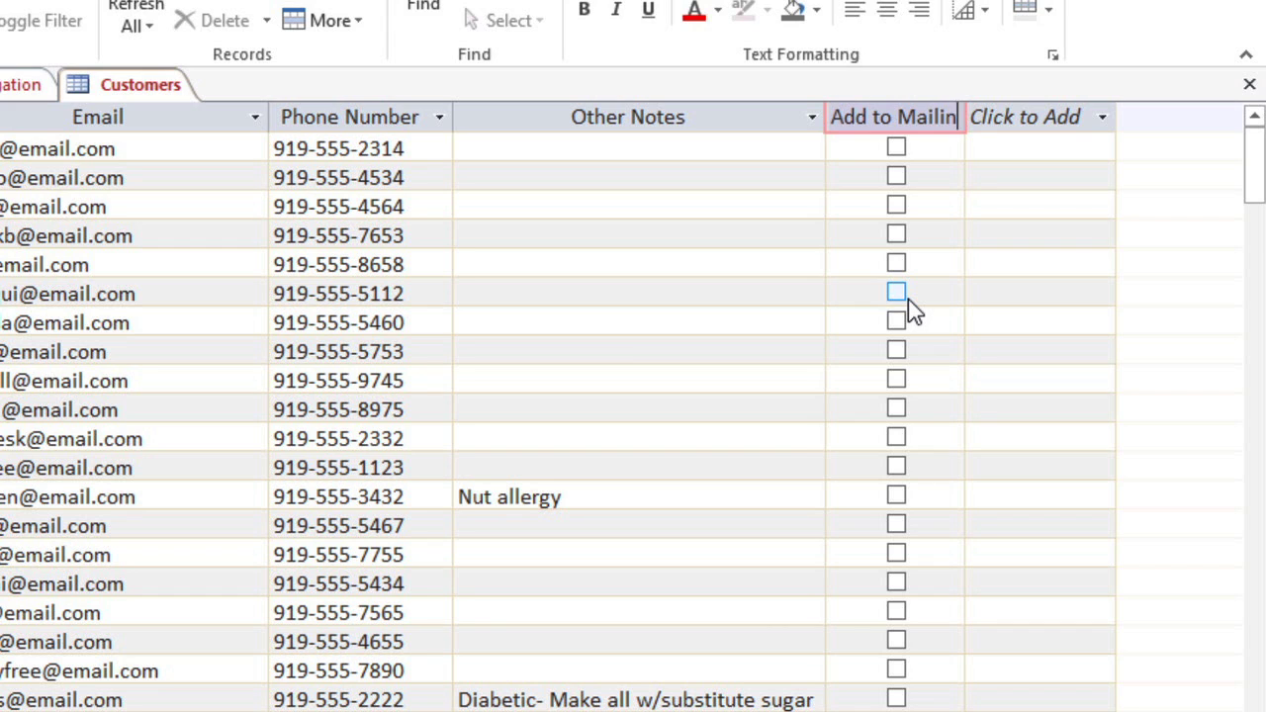
{"action": "type", "text": "g List?"}
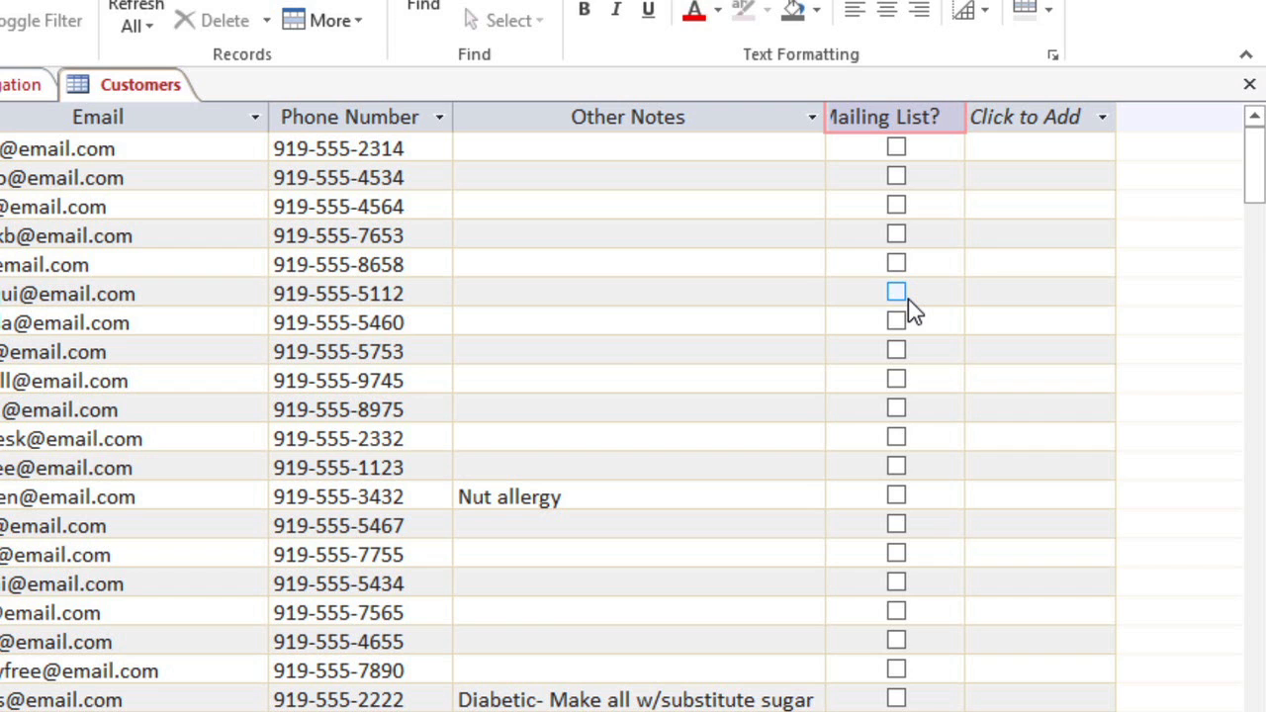
{"action": "key", "text": "Return"}
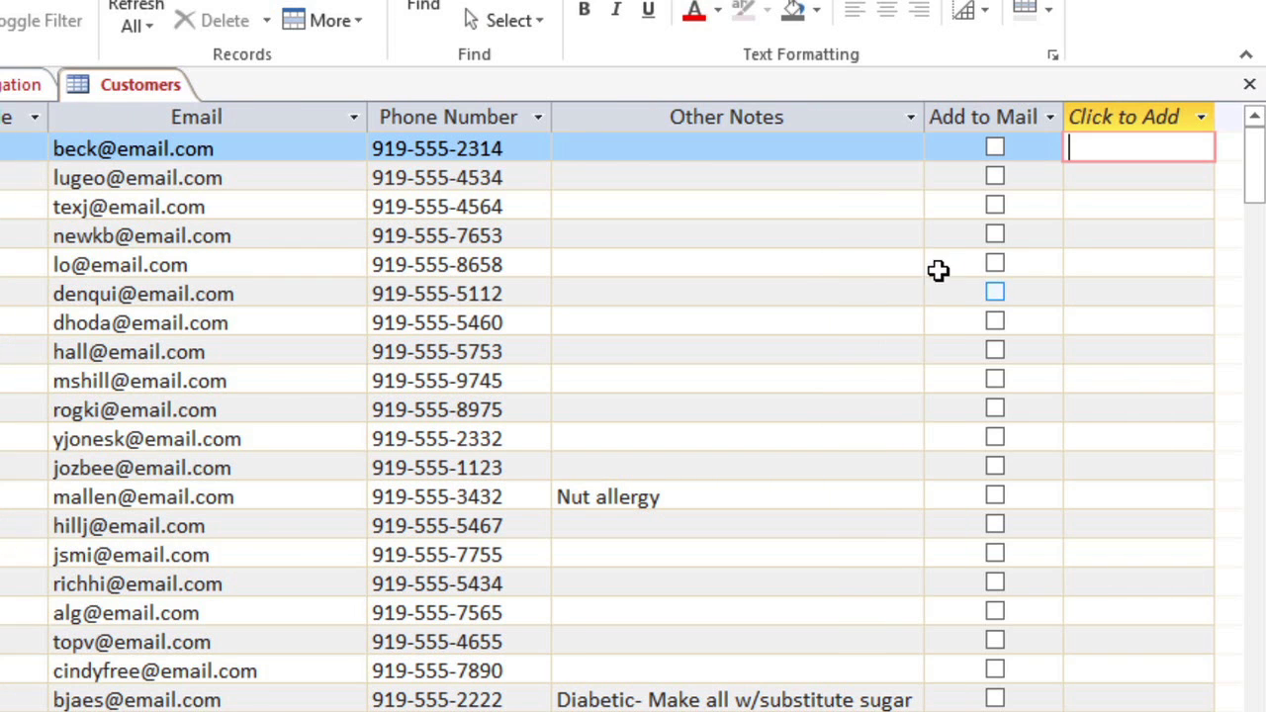
Step: Widen the "Add to Mailing List?" column to fit its full name and tick it for the second and third customer records
{"action": "left_click_drag", "start_coordinate": [1063, 115], "coordinate": [1184, 119]}
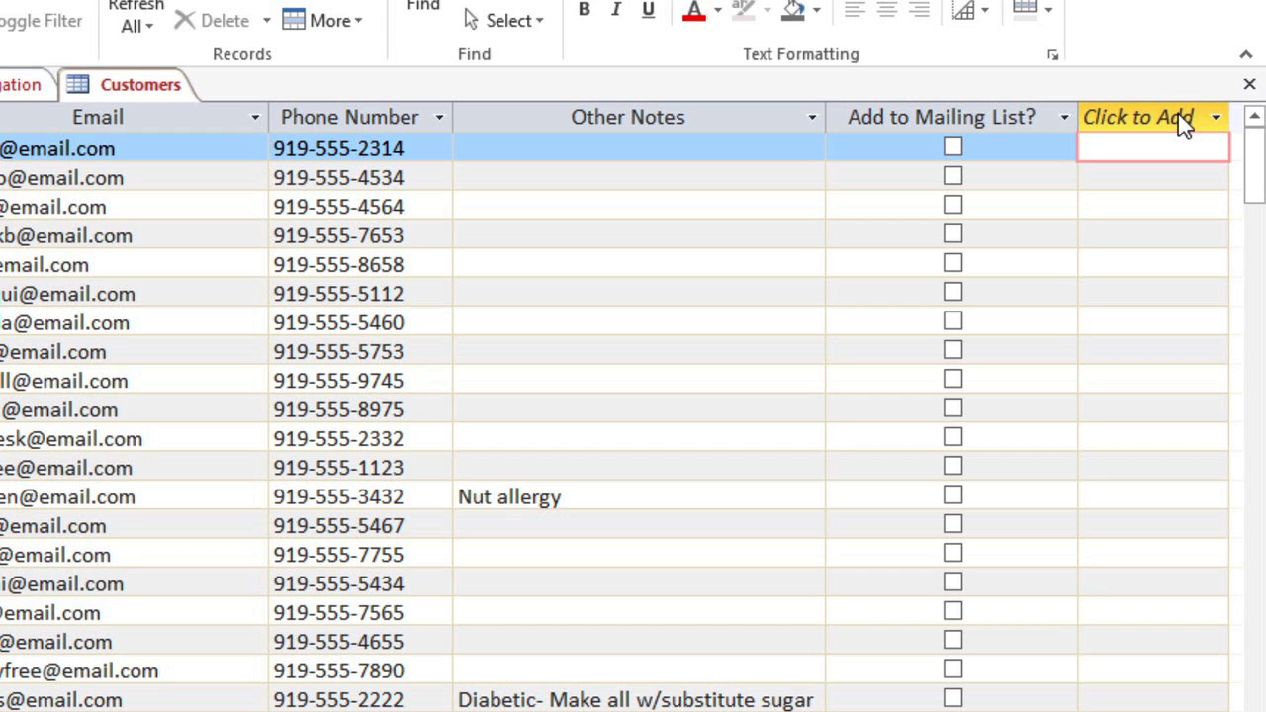
{"action": "left_click", "coordinate": [953, 177]}
{"action": "left_click", "coordinate": [954, 205]}
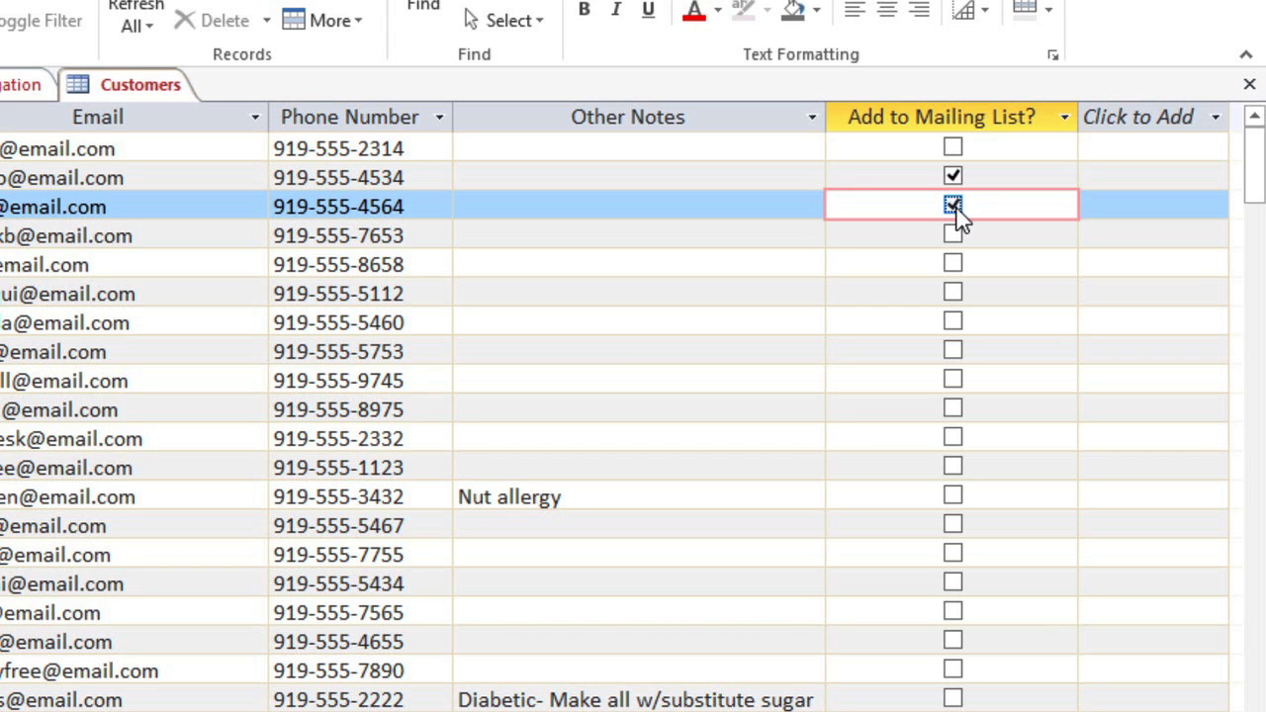
Step: Move the "Add to Mailing List?" column between Email and Phone Number
{"action": "left_click", "coordinate": [985, 118]}
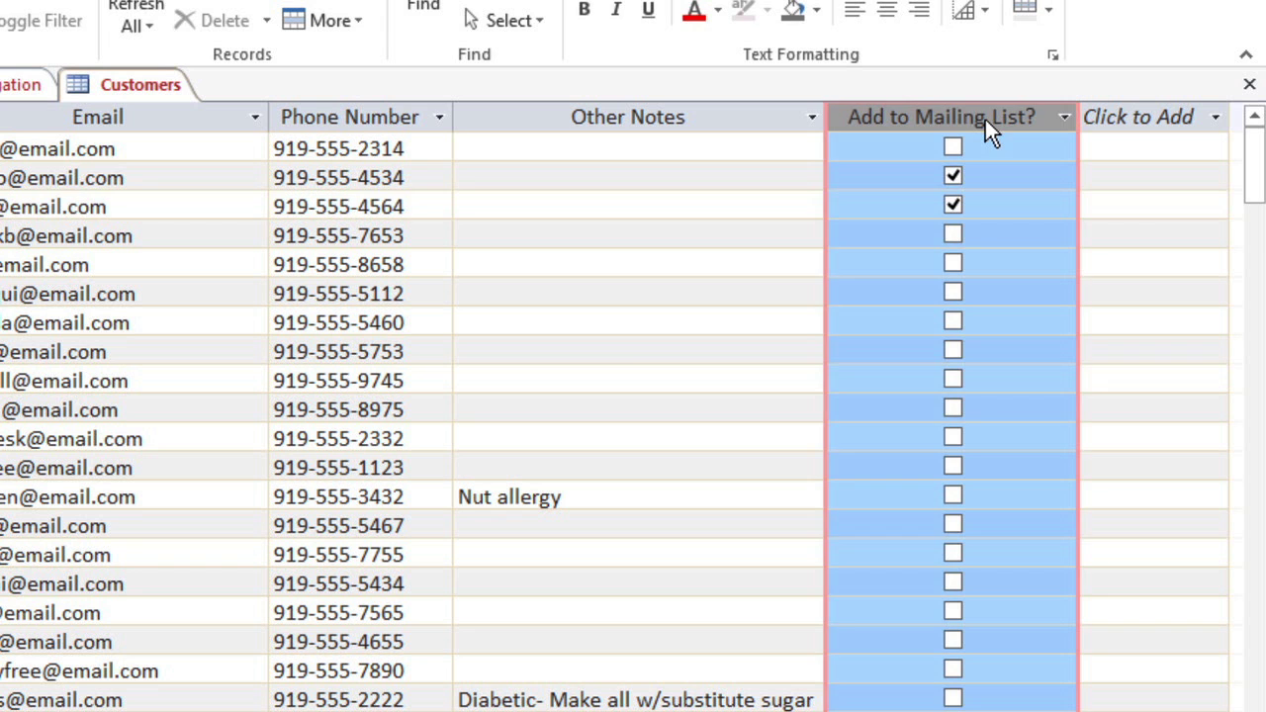
{"action": "left_click_drag", "start_coordinate": [985, 119], "coordinate": [748, 121]}
{"action": "left_click_drag", "start_coordinate": [513, 118], "coordinate": [322, 116]}
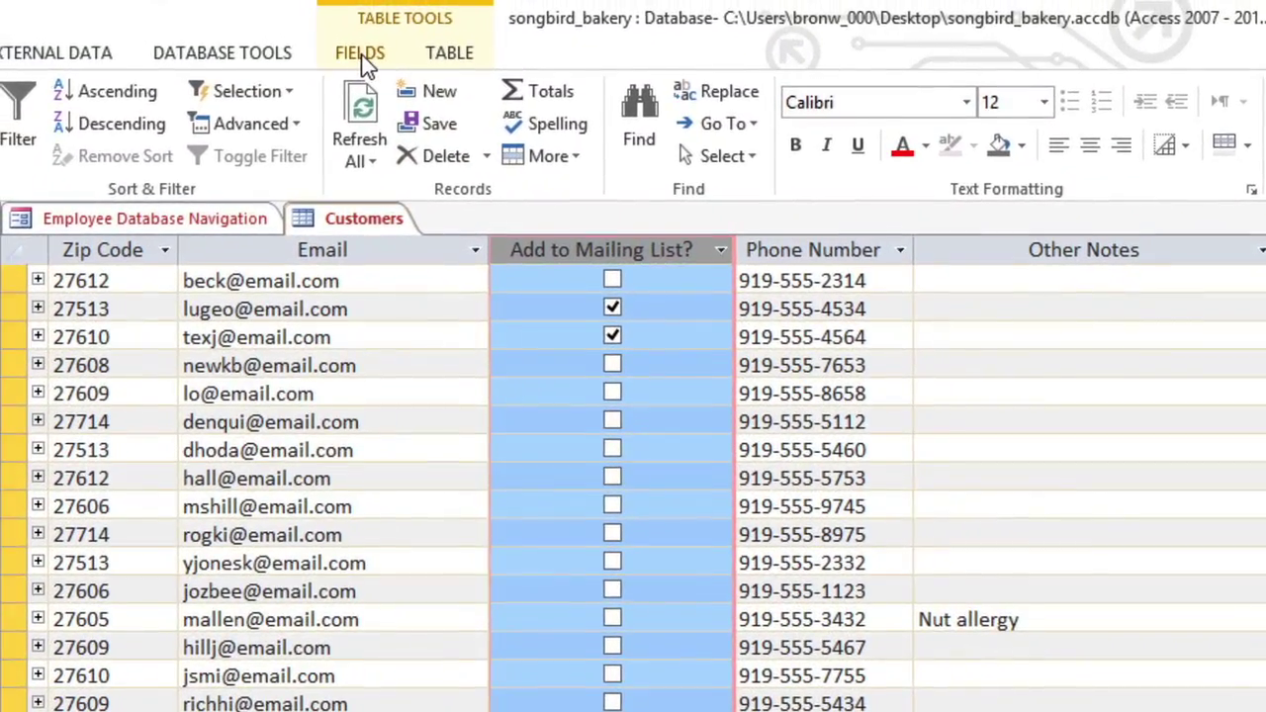
Step: Change the data type of the "Add to Mailing List?" field to Short Text
{"action": "left_click", "coordinate": [363, 58]}
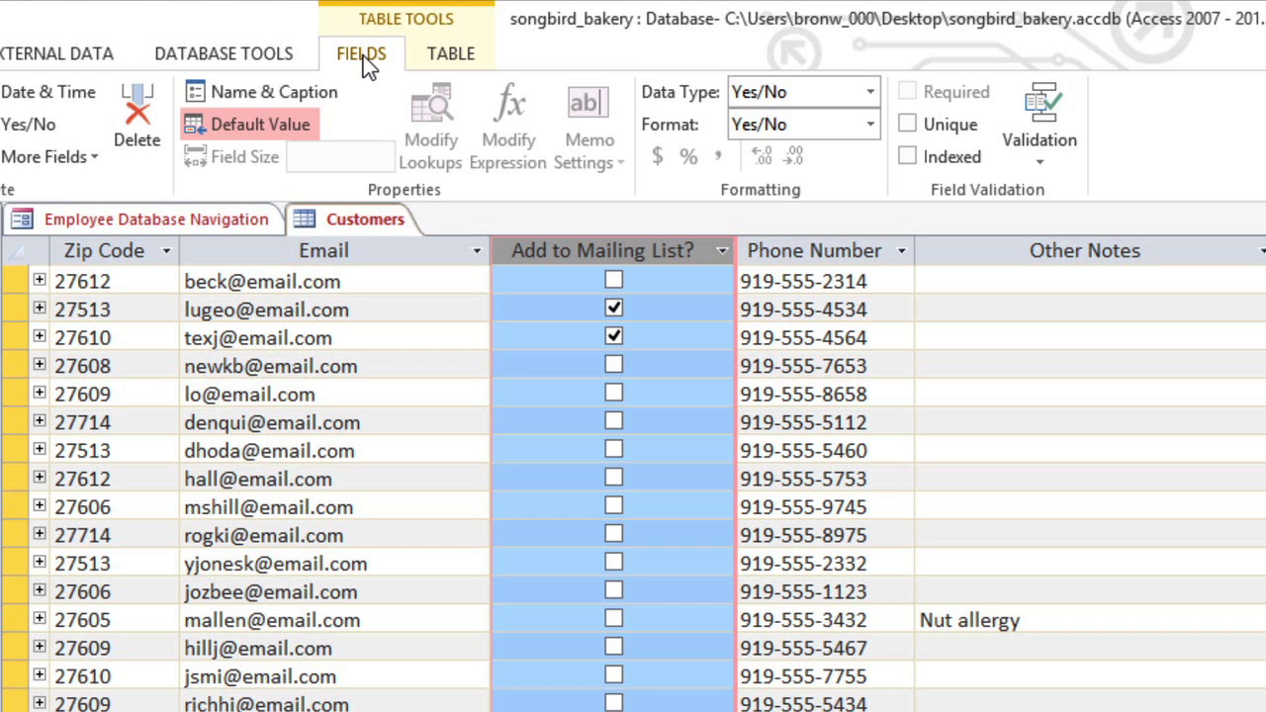
{"action": "left_click", "coordinate": [871, 87]}
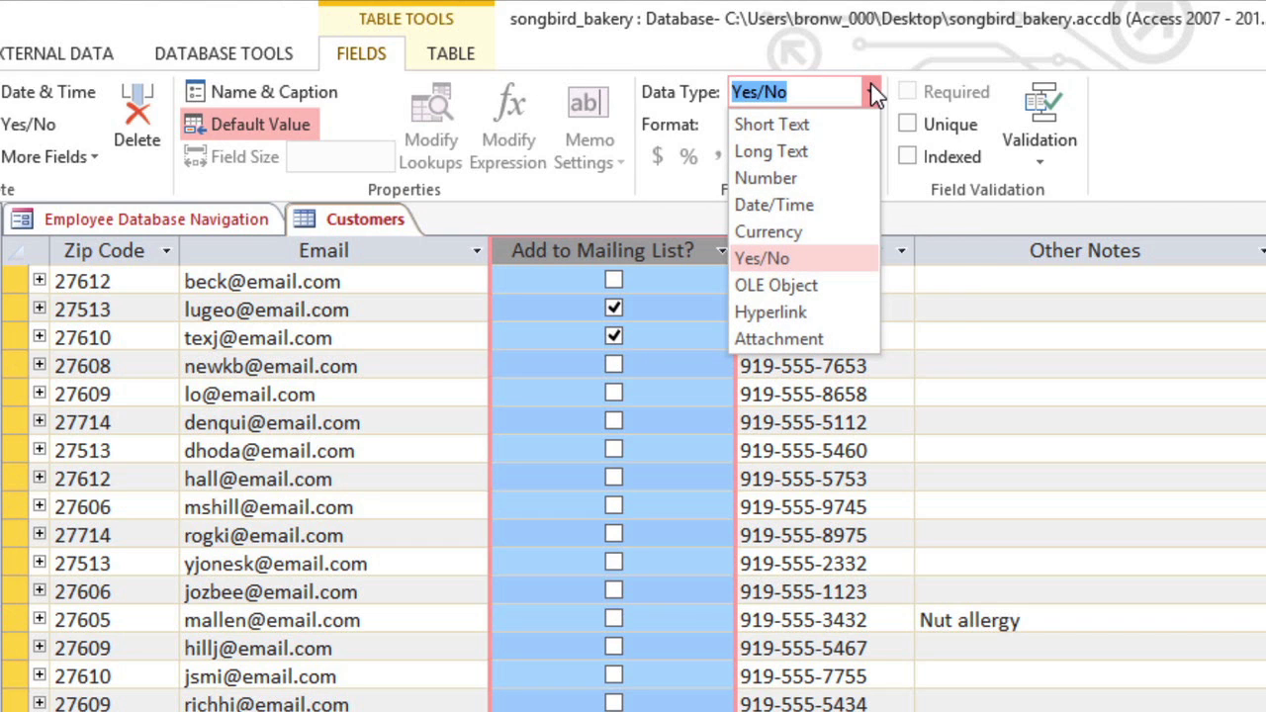
{"action": "left_click", "coordinate": [830, 124]}
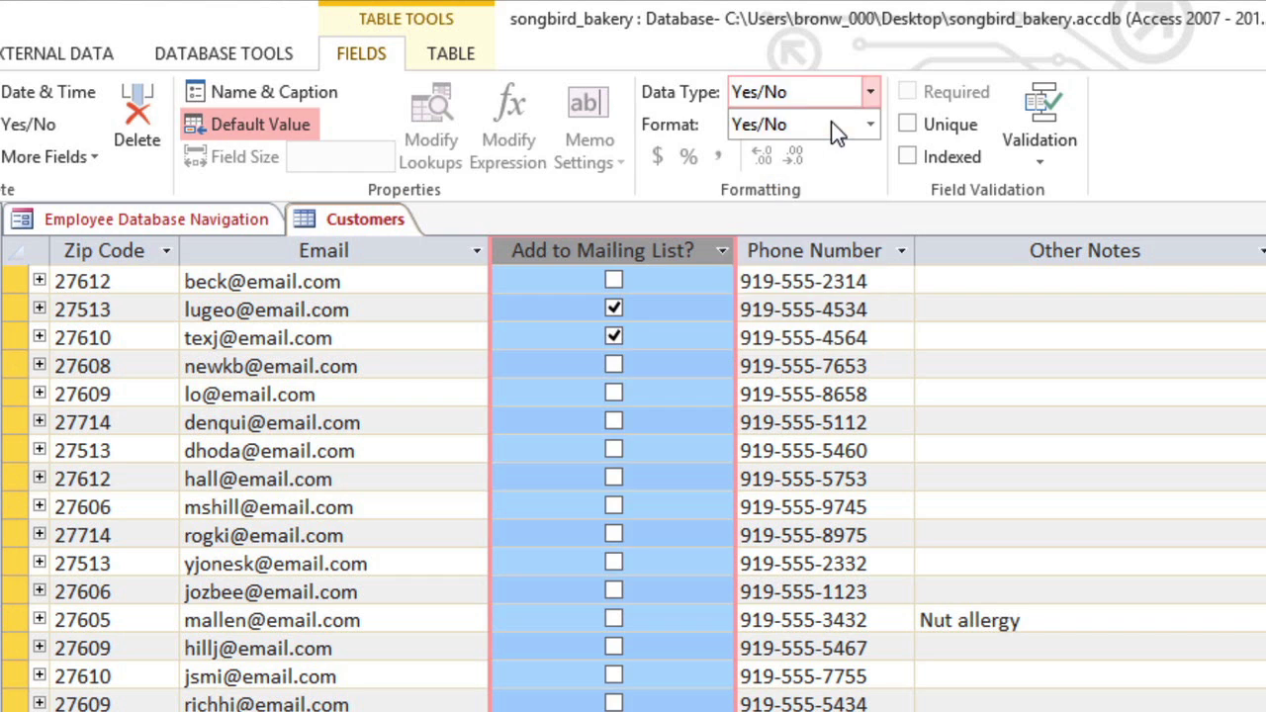
Step: Extend the mailing list entries to "Yes - weekly newsletter" in the second record and "Yes - special events only" in the third
{"action": "left_click", "coordinate": [565, 308]}
{"action": "type", "text": "- w"}
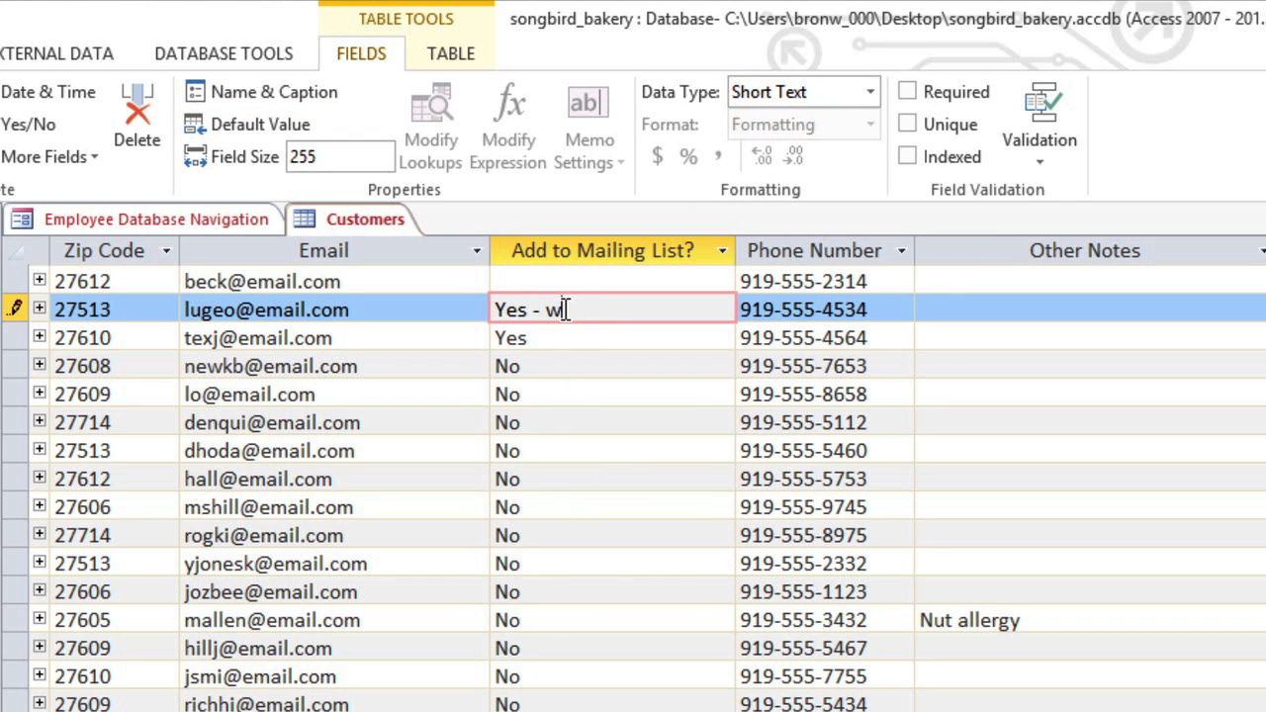
{"action": "type", "text": "eekly newsletter"}
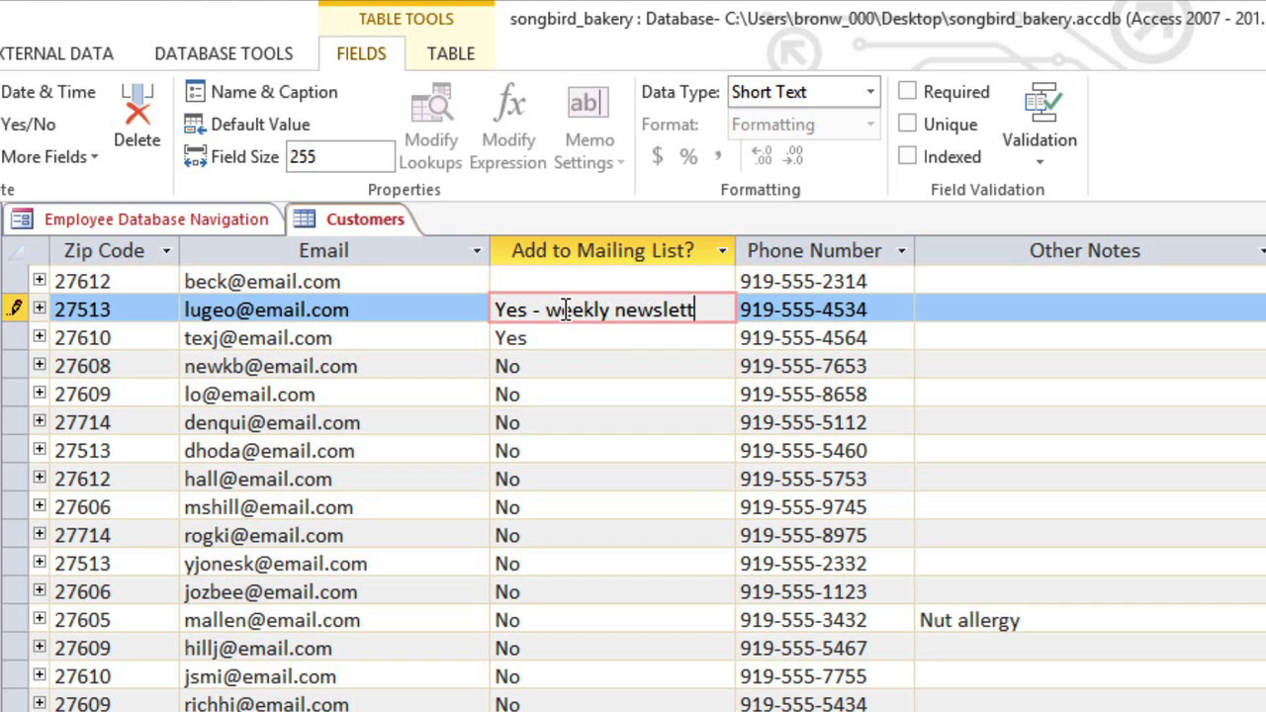
{"action": "left_click", "coordinate": [566, 338]}
{"action": "type", "text": "- special events only"}
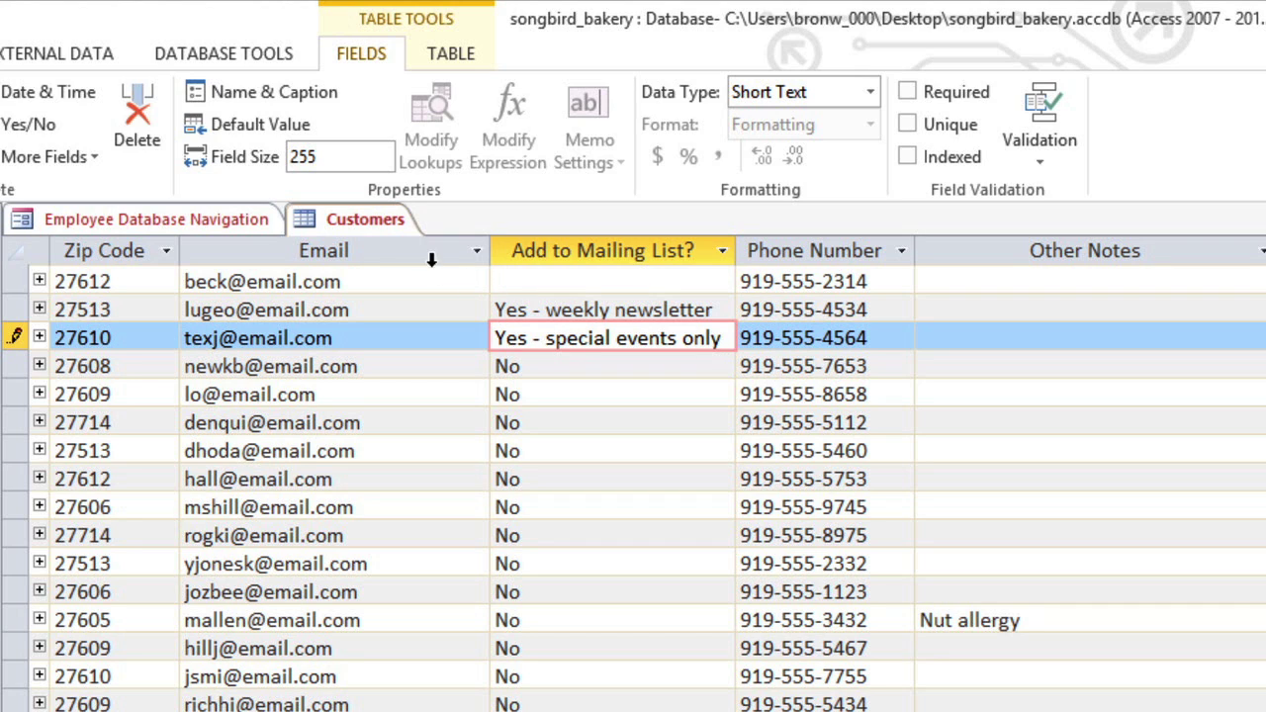
Step: Set the State field's size to 2 characters and accept the possible data loss
{"action": "left_click", "coordinate": [356, 220]}
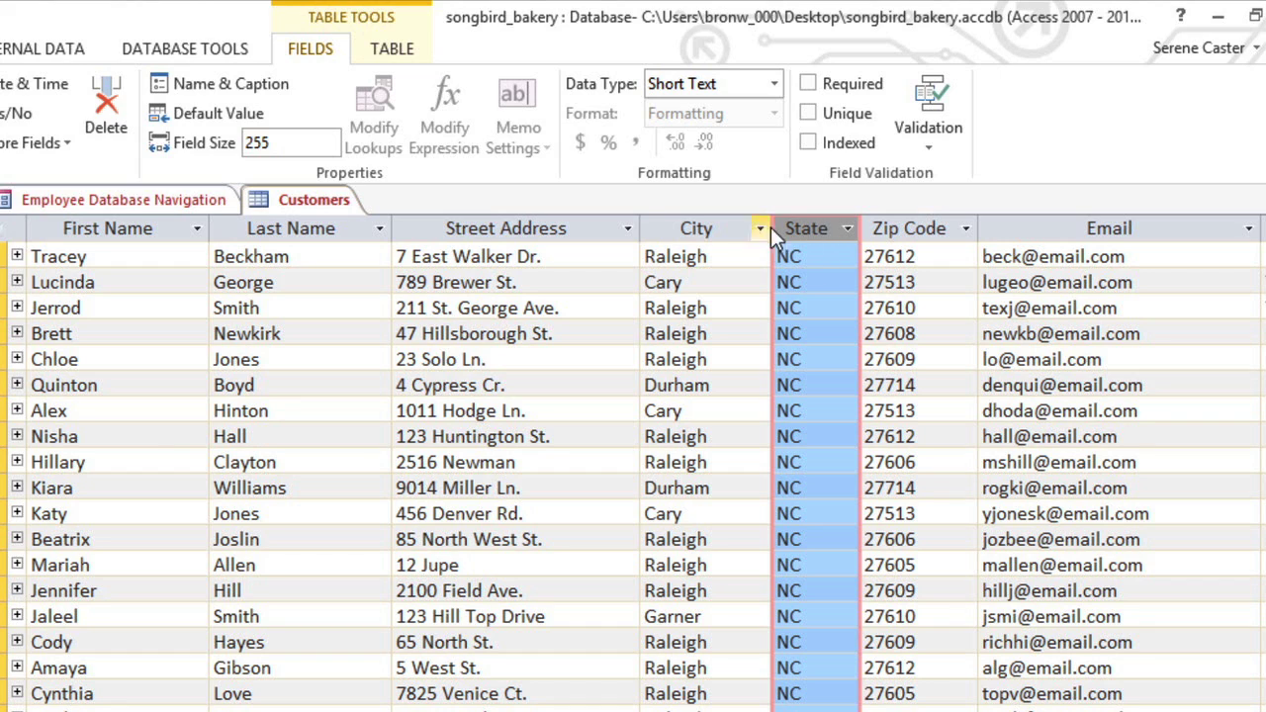
{"action": "left_click", "coordinate": [319, 144]}
{"action": "type", "text": "2"}
{"action": "key", "text": "Return"}
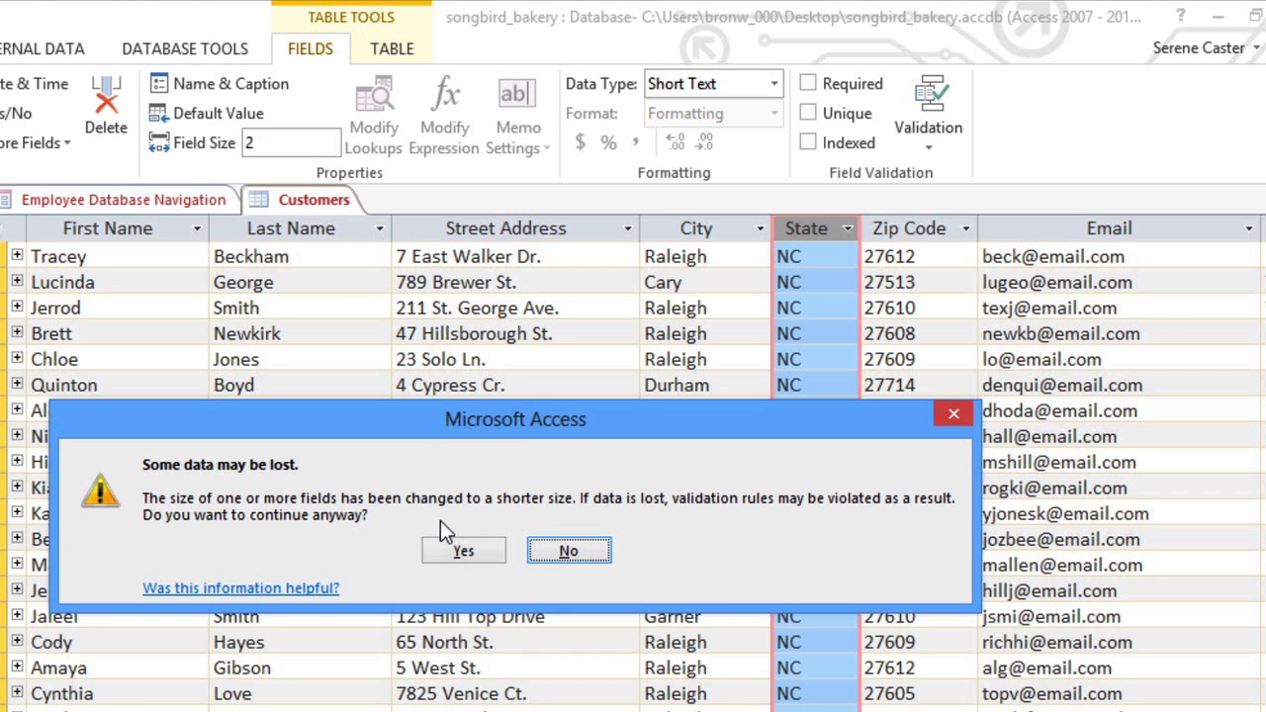
{"action": "left_click", "coordinate": [454, 553]}
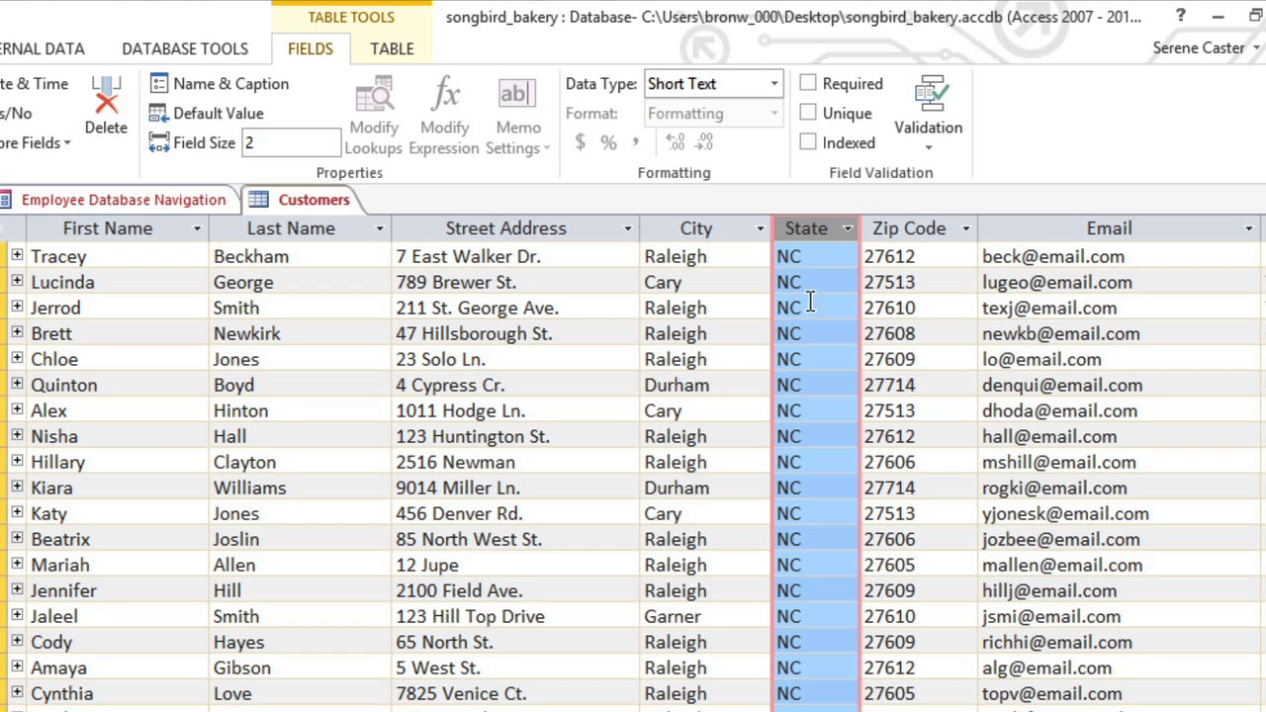
Step: Add a field validation rule to State listing the two-letter US state abbreviations and "DC", from "AL" to "WY", separated by Or
{"action": "left_click", "coordinate": [933, 141]}
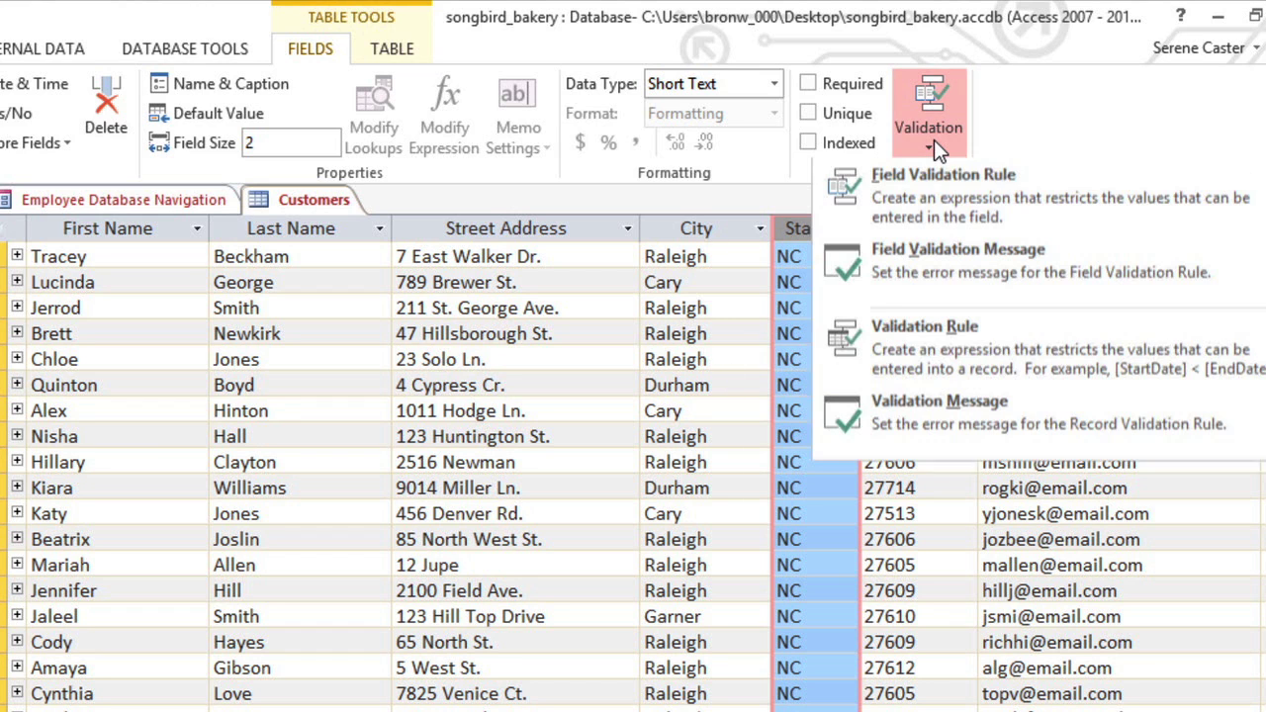
{"action": "left_click", "coordinate": [934, 191]}
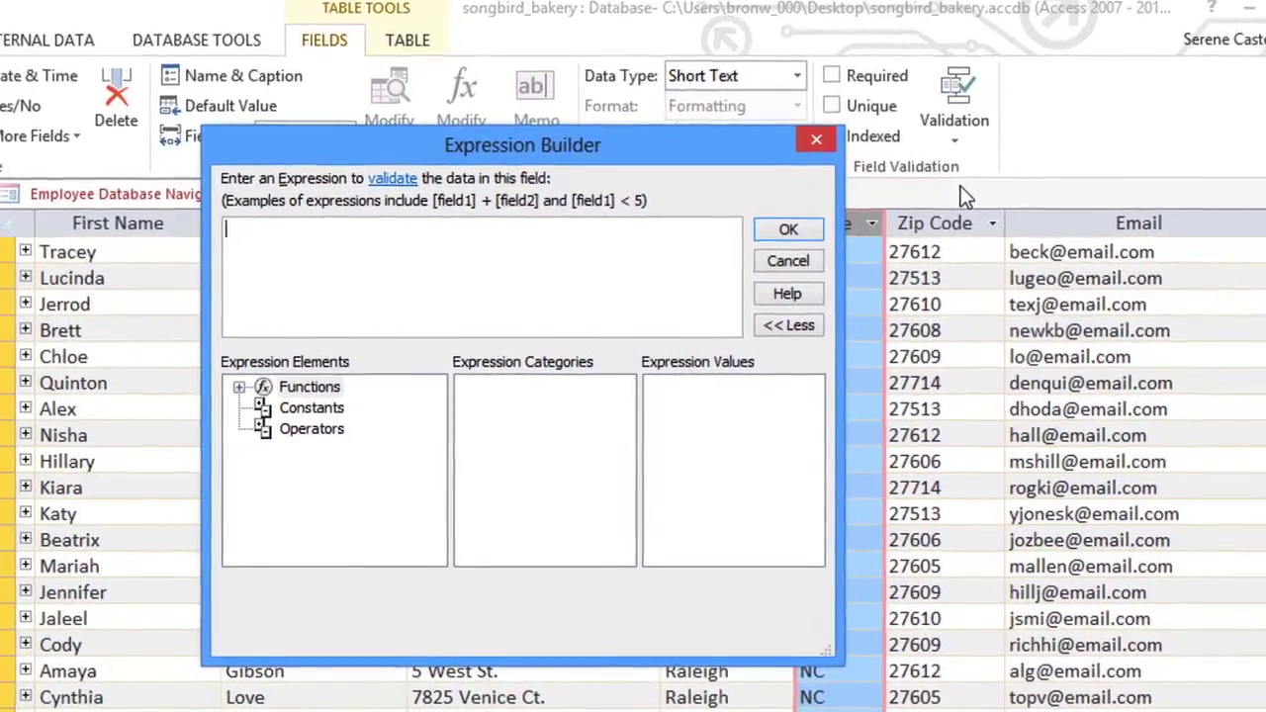
{"action": "type", "text": "\"AL\" Or \"AK"}
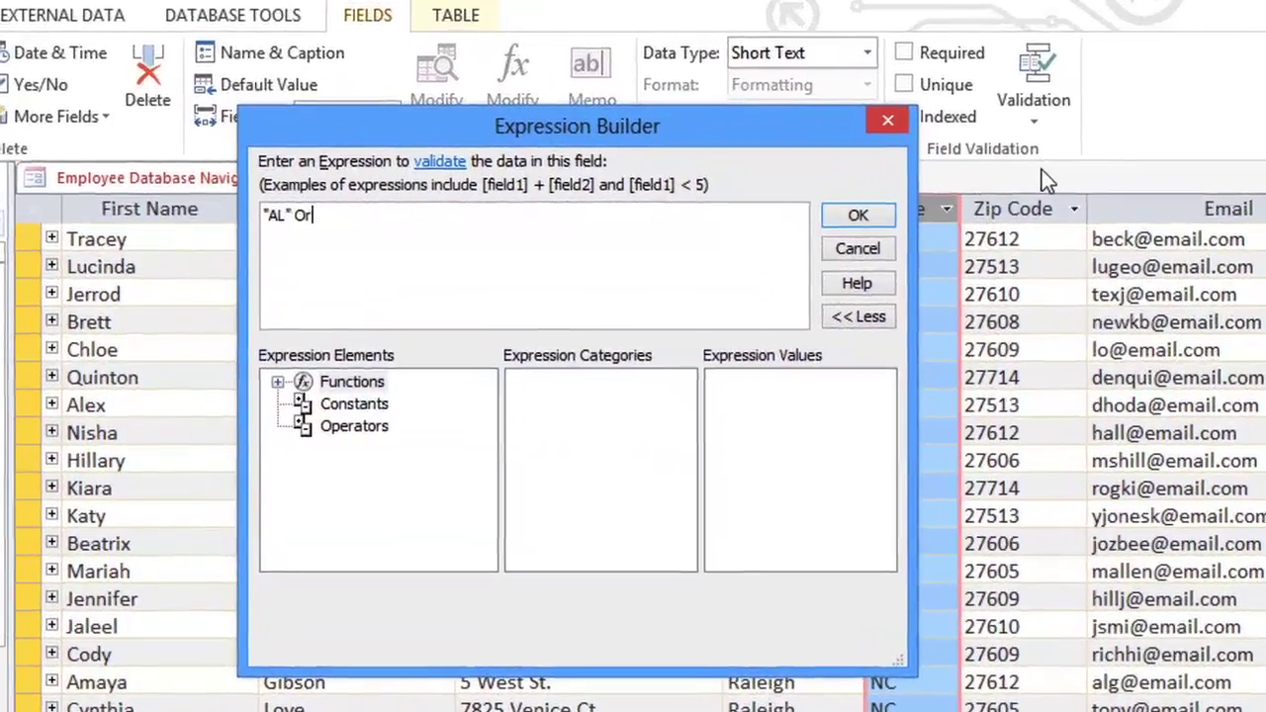
{"action": "type", "text": "\" Or \"AK"}
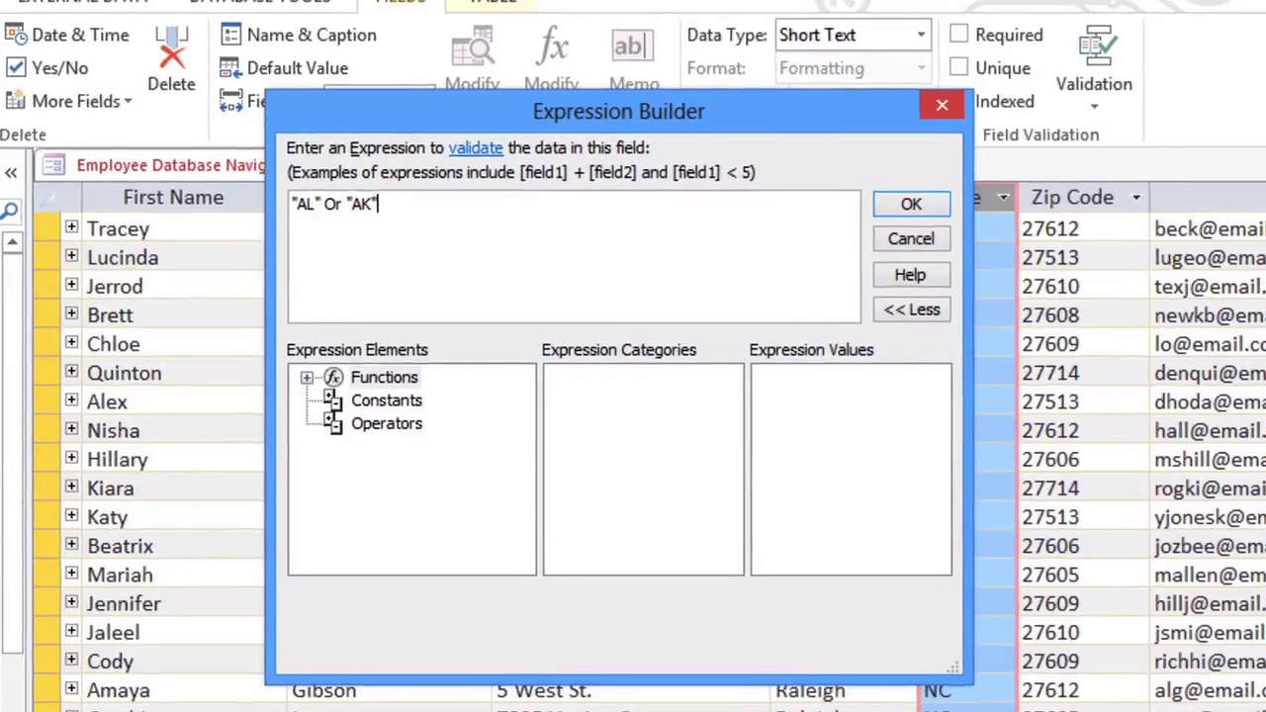
{"action": "type", "text": "\"AZ\""}
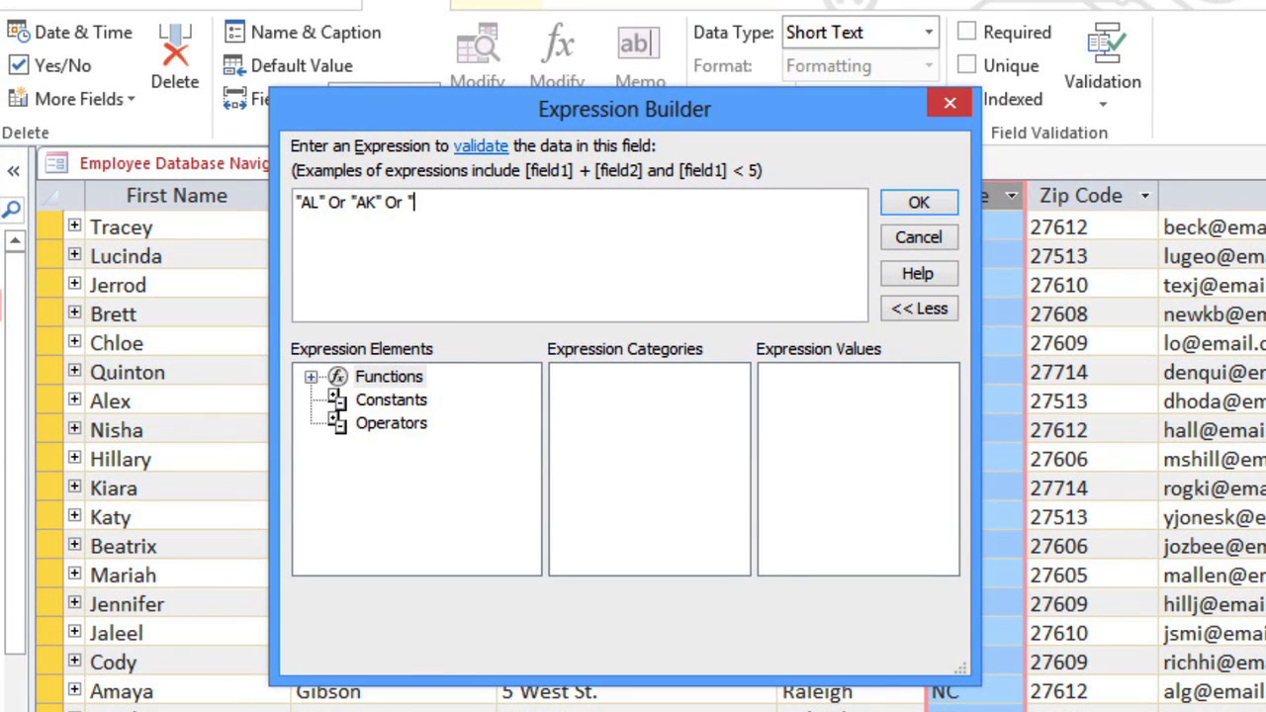
{"action": "type", "text": " Or \"AR\" Or \"CO\" Or \"CA\" Or \"CT\" Or \"DE\" Or \"DC\" Or \"FL\" Or \"GA\" Or \"HI\" Or \"ID\" Or \"IL\" Or \"IN\" Or \"IA\" Or \"KS\" Or \"KY\" Or \"LA\" Or \"ME\" Or \"MD\" Or \"MA\" Or \"MI\" Or \"MN\" Or \"MS\" Or \"MO\" Or \"MT\" Or \"NE\" Or \"NV\" Or \"NH\" Or \"NJ\" Or \"NM\" Or \"NY\" Or \"NC\" Or \"ND\" Or \"OH\" Or \"OK\" Or \"OR\" Or \"PA\" Or \"RI\" Or \"SC\" Or \"SD\" Or \"TN\" Or \"TX\" Or \"VT\" Or \"UT\" Or \"VA\" Or \"WA\" Or \"WV\" Or \"WI\" Or \"WY\""}
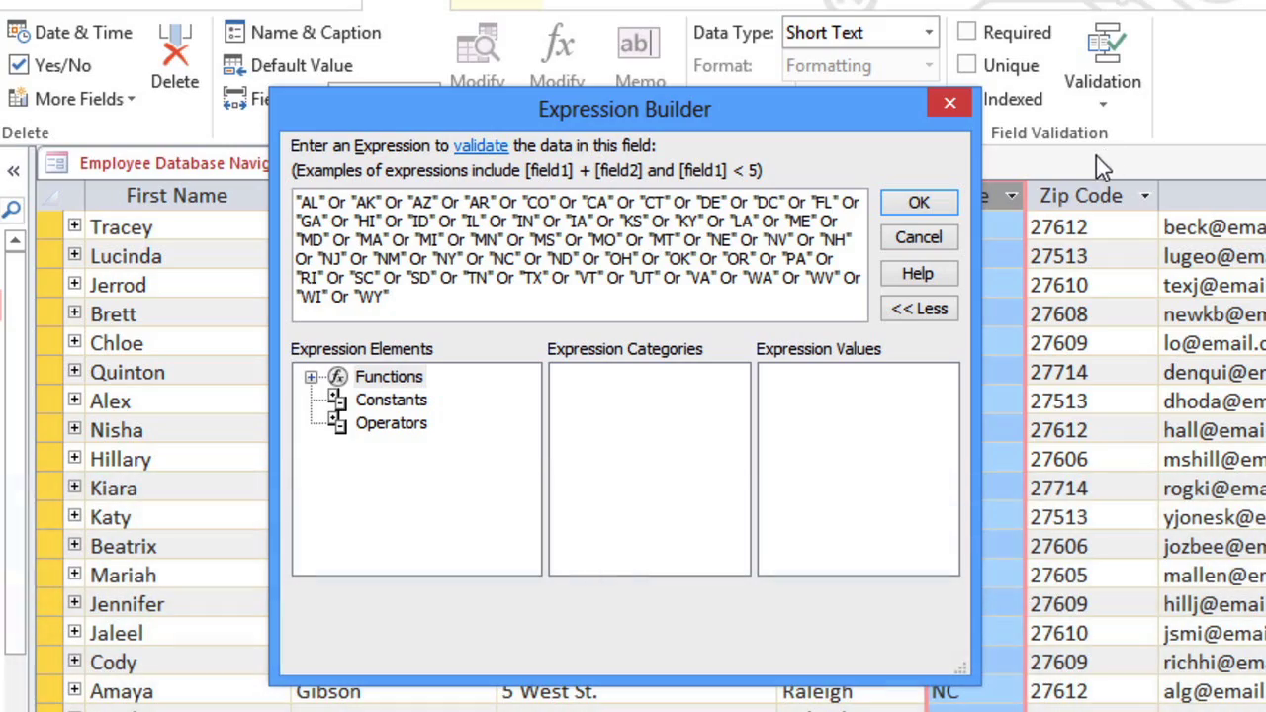
{"action": "left_click", "coordinate": [919, 204]}
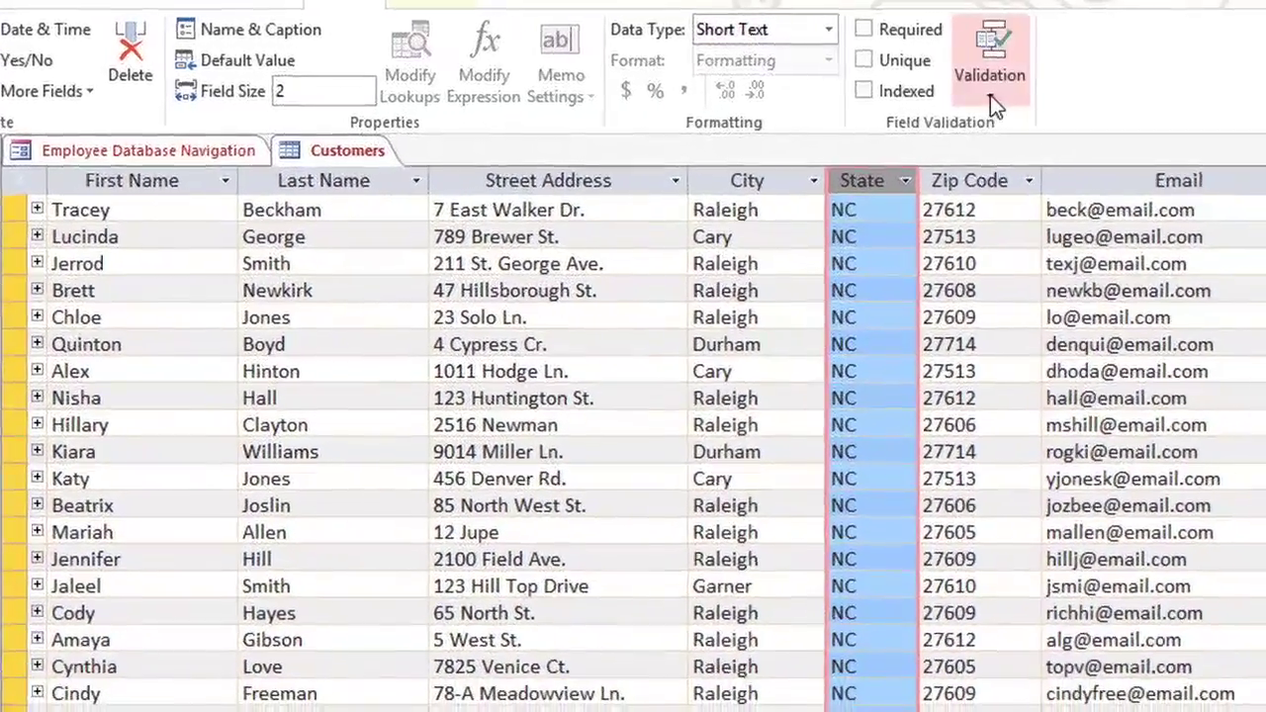
Step: Set the State field's validation message to "Must be a US state. Enter the 2-letter postal abbreviation only."
{"action": "left_click", "coordinate": [990, 95]}
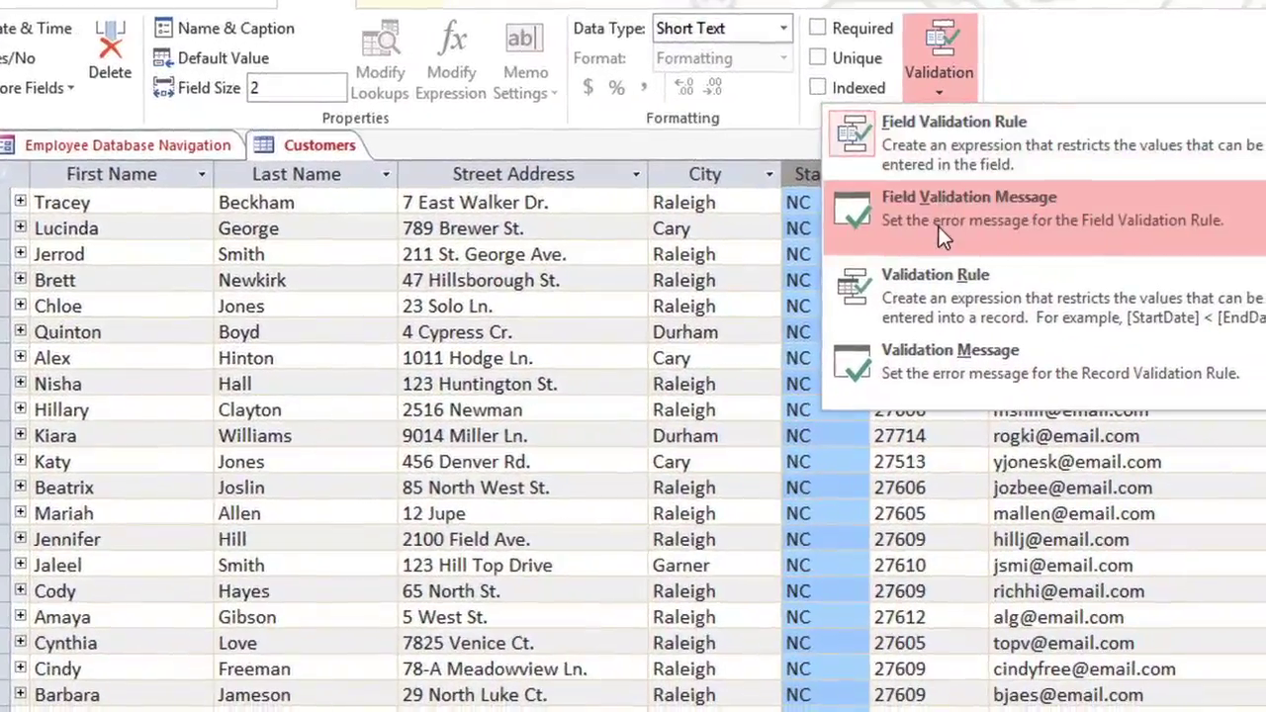
{"action": "left_click", "coordinate": [928, 233]}
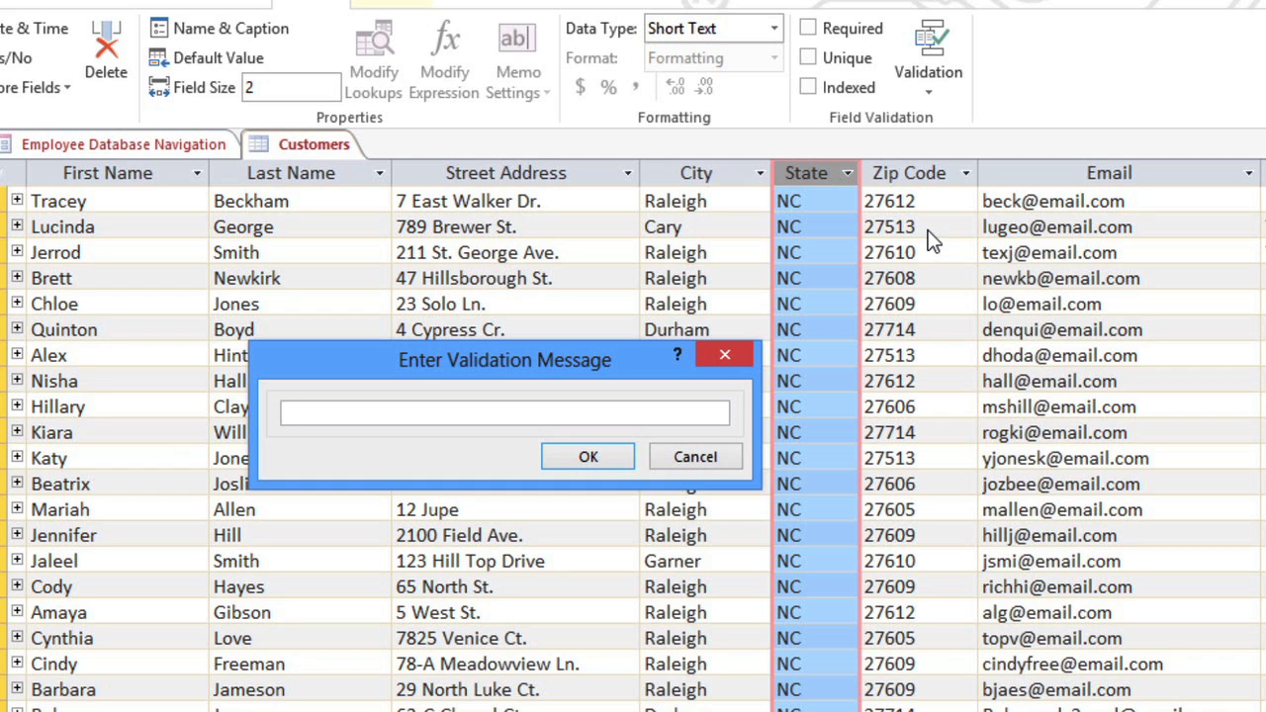
{"action": "type", "text": "Must be a US state. "}
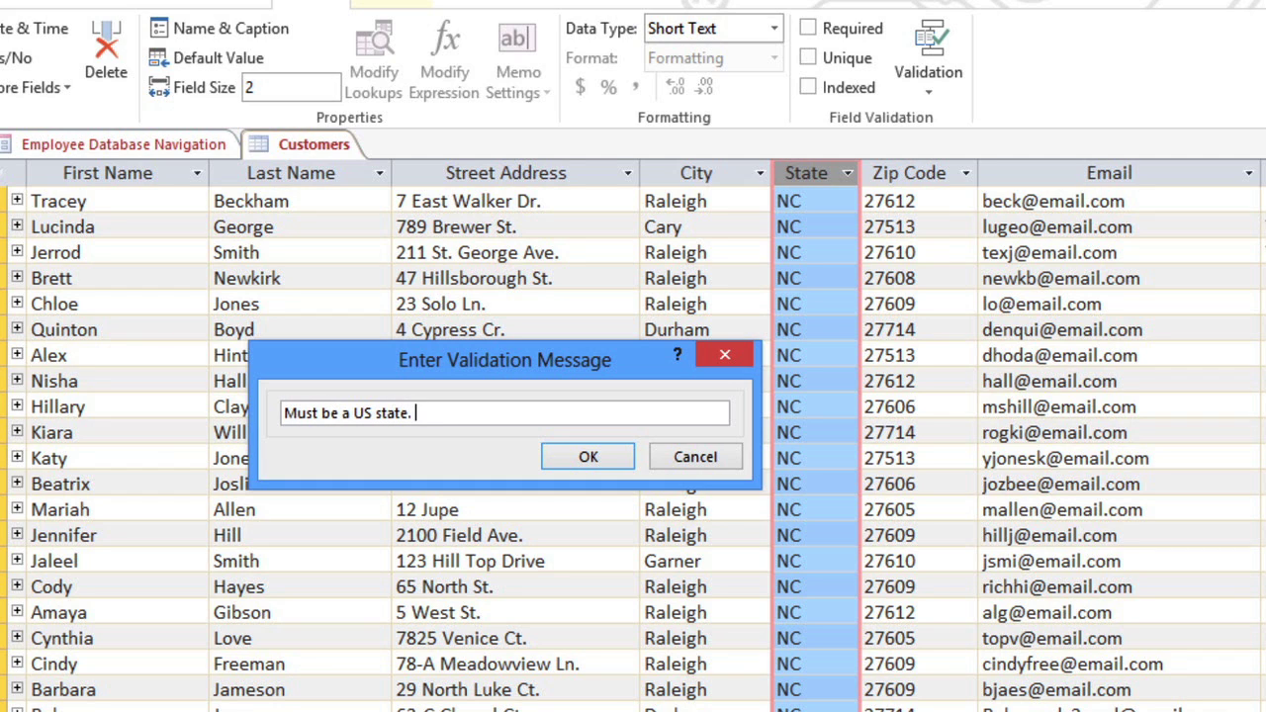
{"action": "type", "text": "Enter the 2-let"}
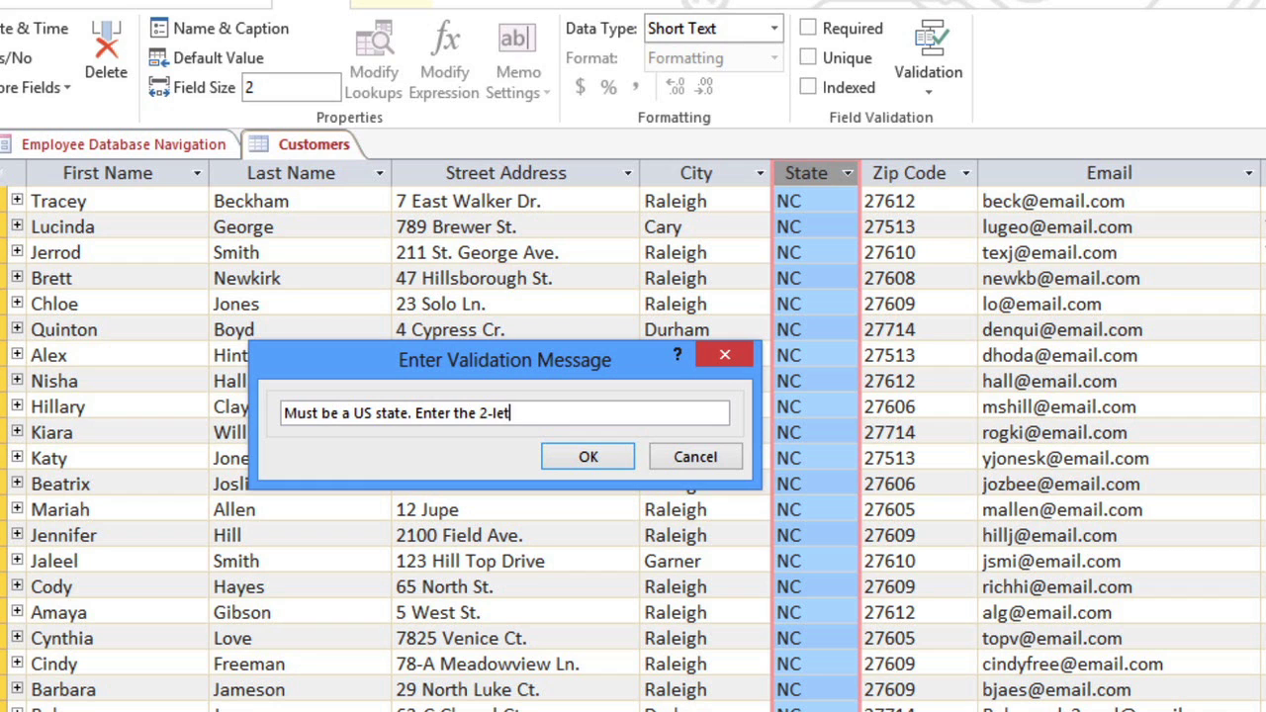
{"action": "type", "text": "ter postal abbrev"}
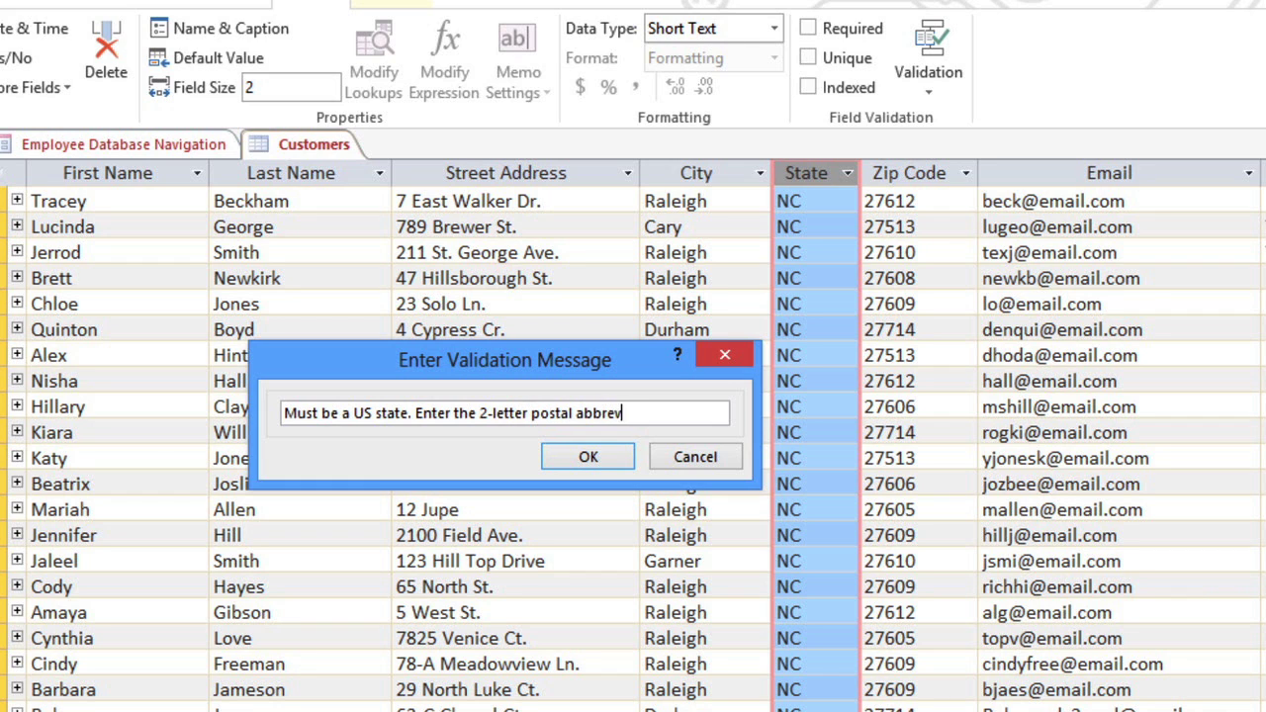
{"action": "type", "text": "iation only."}
{"action": "key", "text": "Return"}
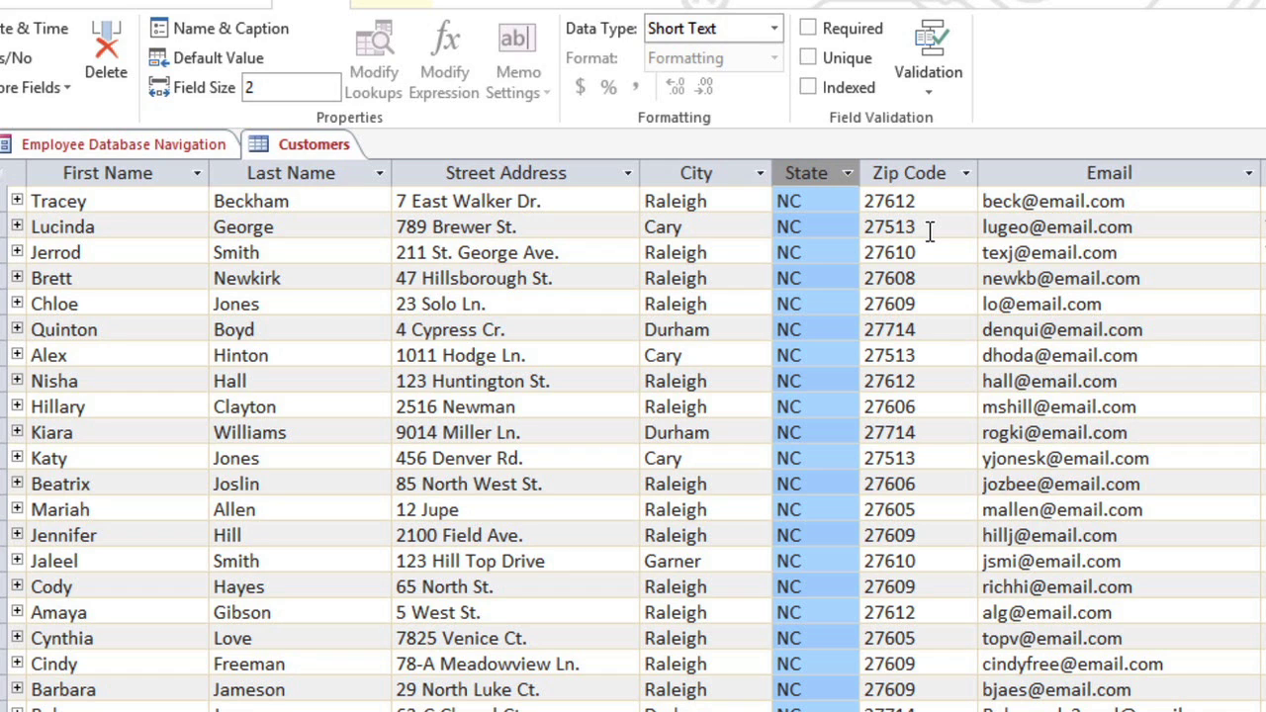